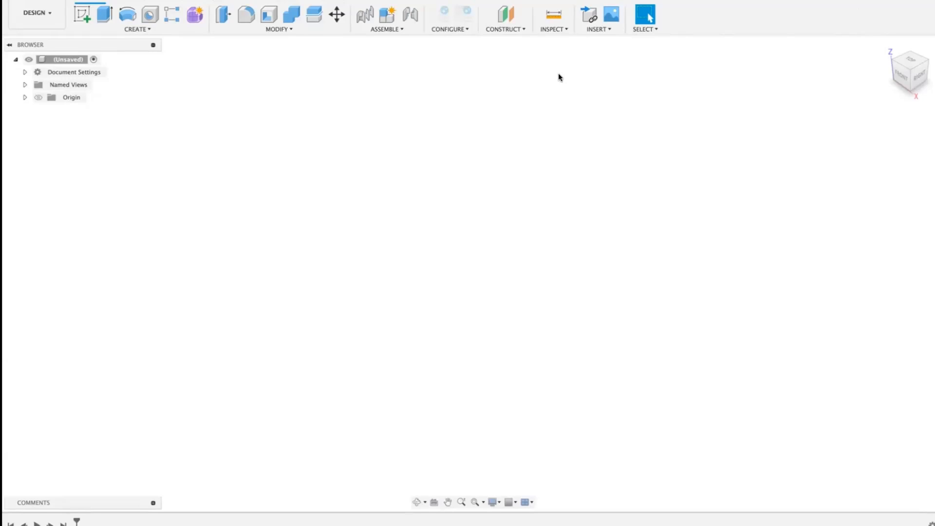
# Insert the Space Age Clock image from the Desktop as a selectable canvas on the XZ plane
pyautogui.click(605, 30)
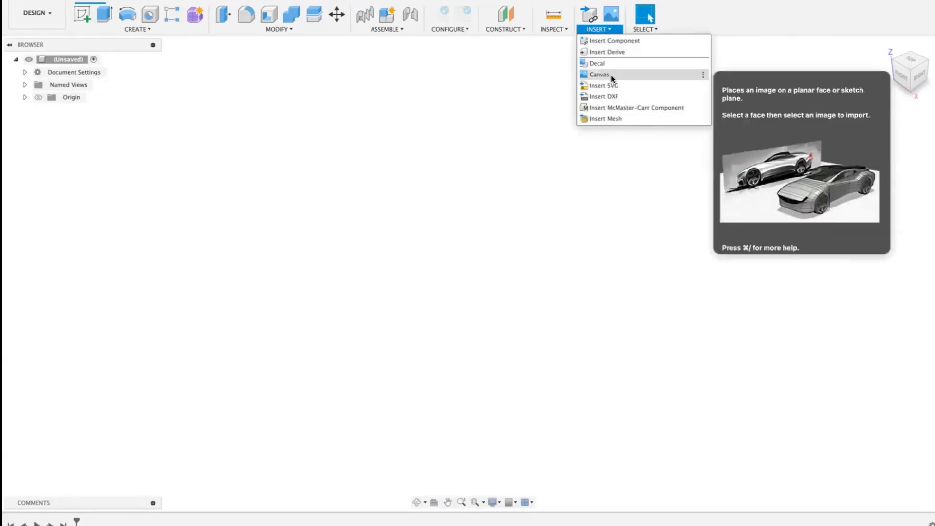
pyautogui.click(612, 15)
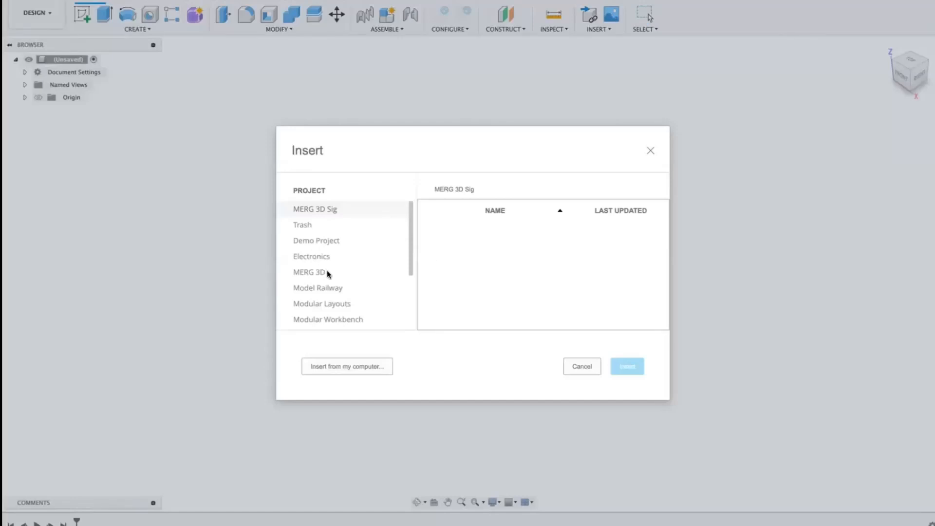
pyautogui.click(343, 365)
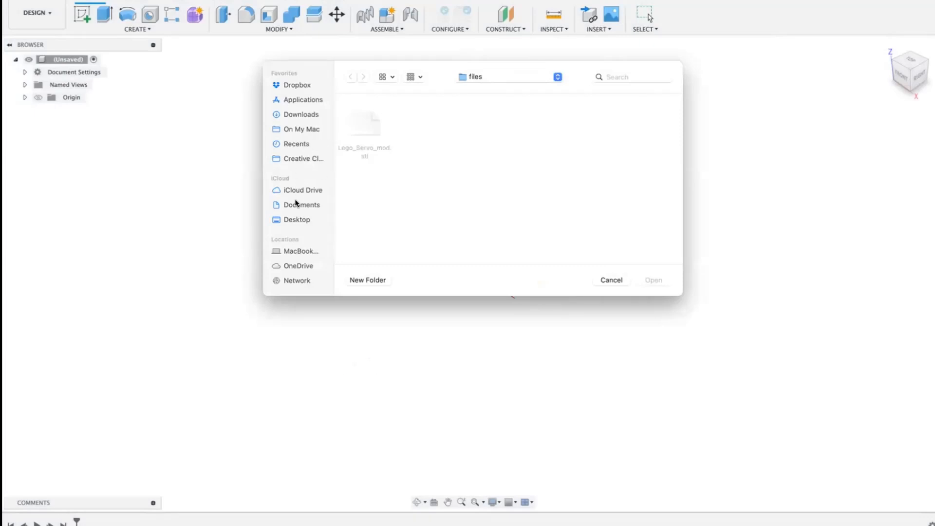
pyautogui.click(293, 220)
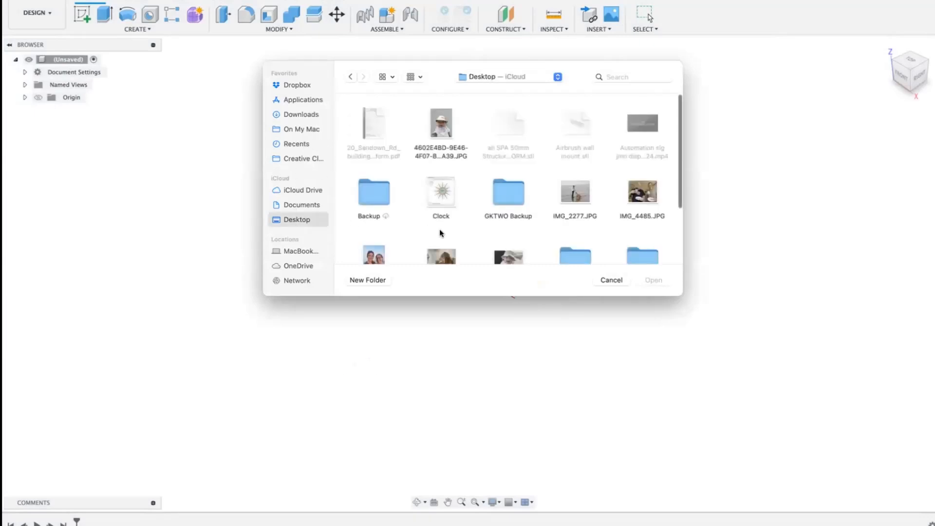
pyautogui.scroll(-5, 439, 228)
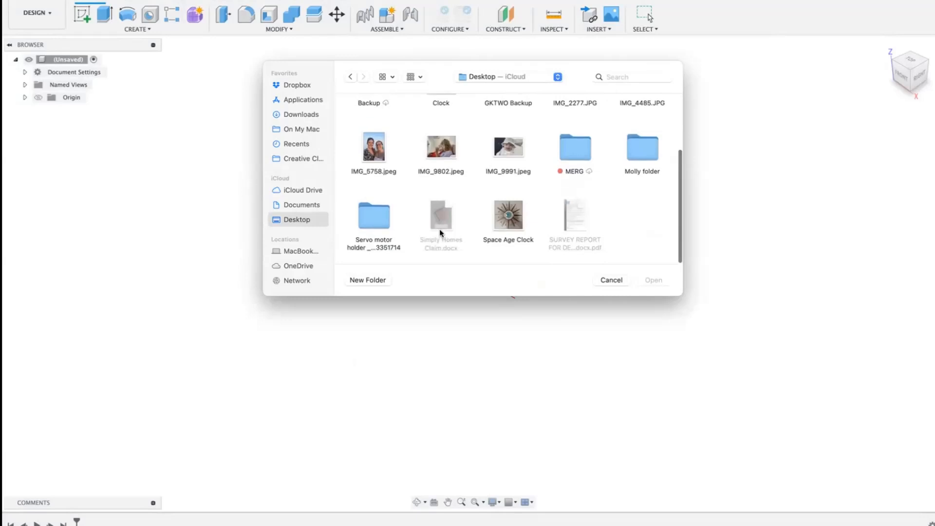
pyautogui.click(513, 214)
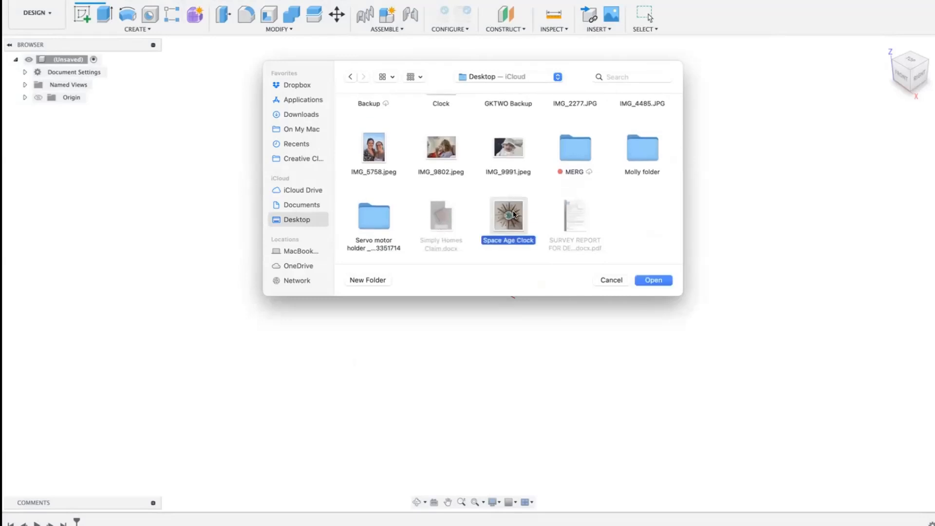
pyautogui.click(653, 280)
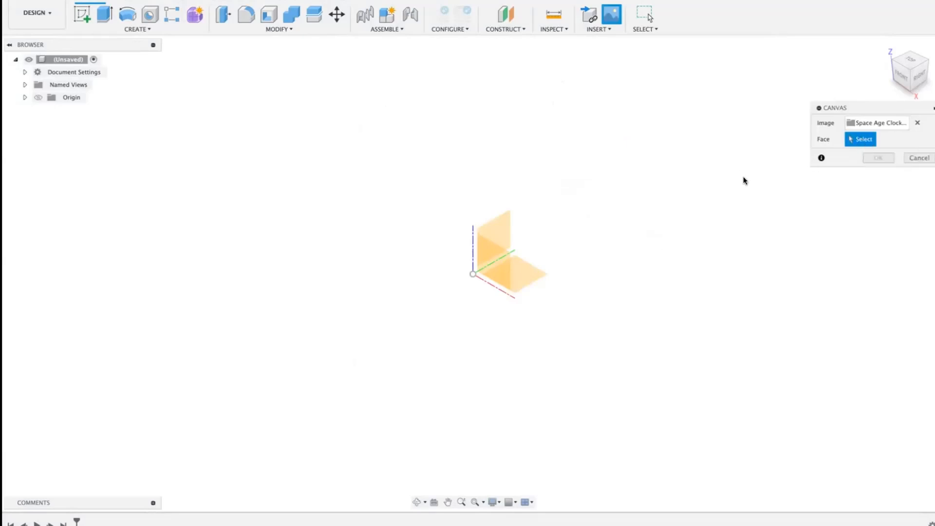
pyautogui.click(499, 260)
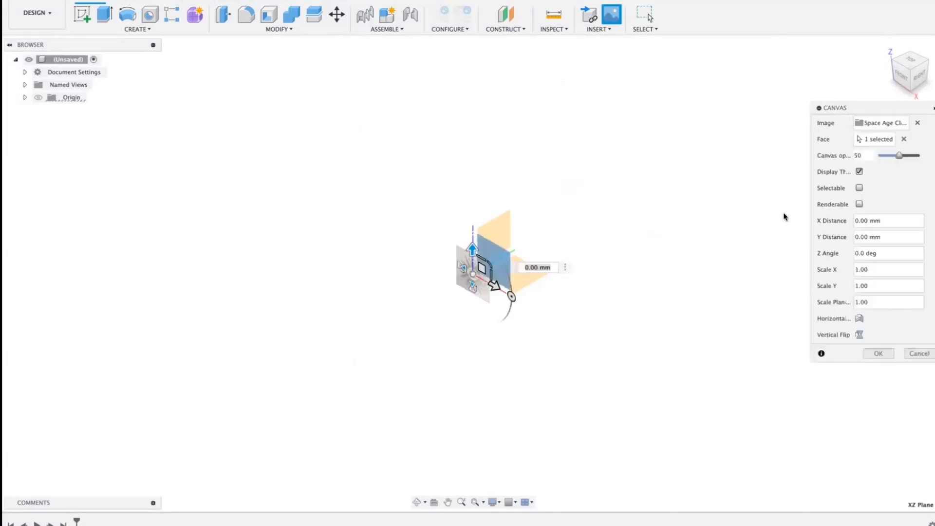
pyautogui.moveTo(884, 107); pyautogui.dragTo(695, 129)
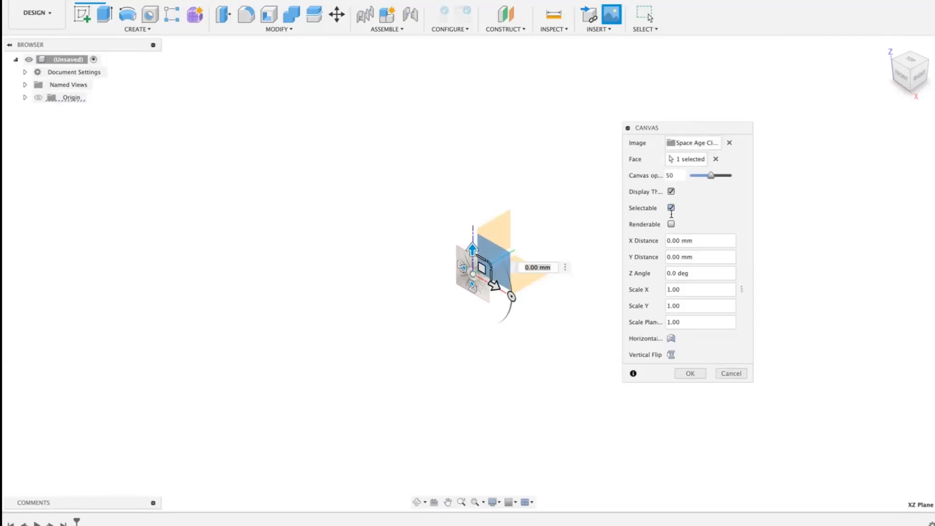
pyautogui.click(689, 373)
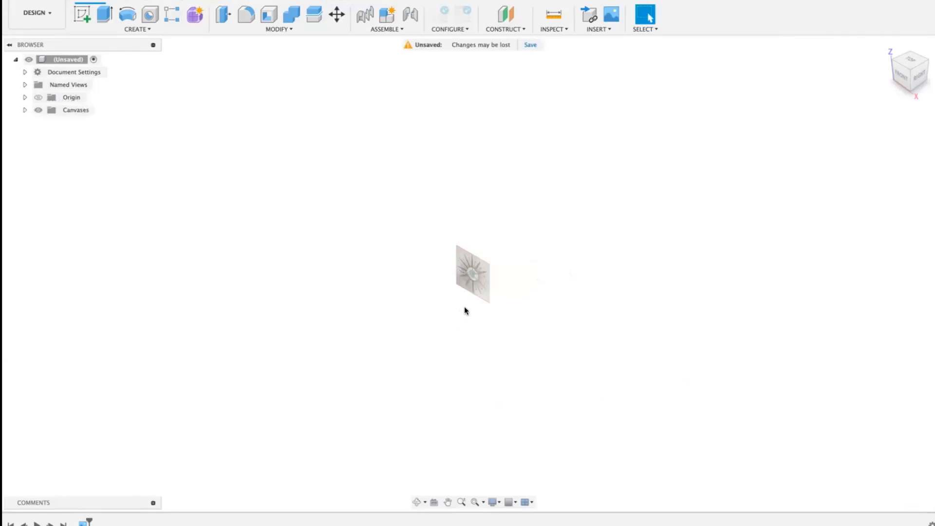
pyautogui.click(472, 283)
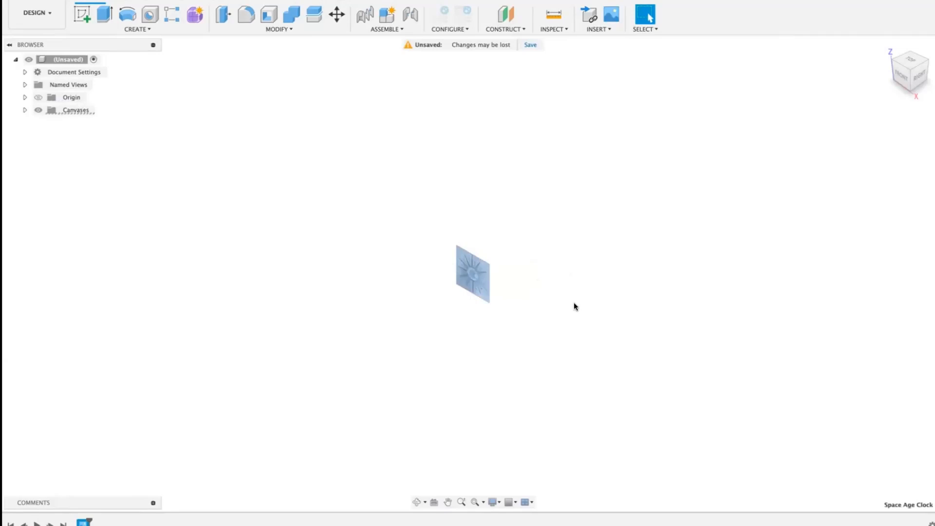
pyautogui.click(574, 267)
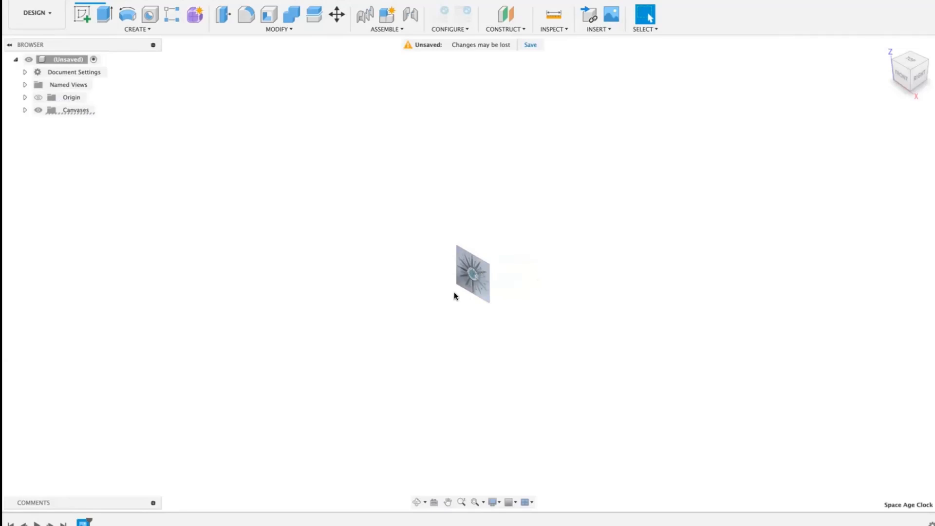
pyautogui.rightClick(83, 522)
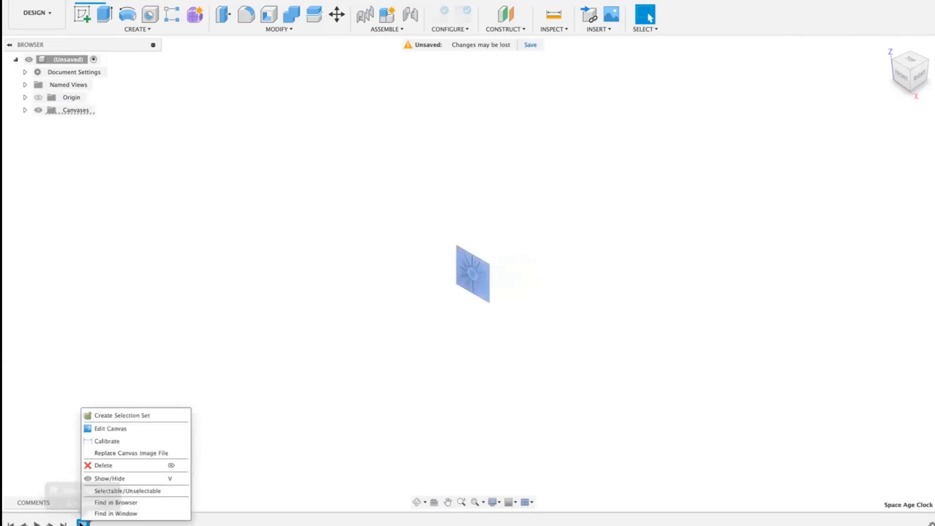
pyautogui.click(110, 430)
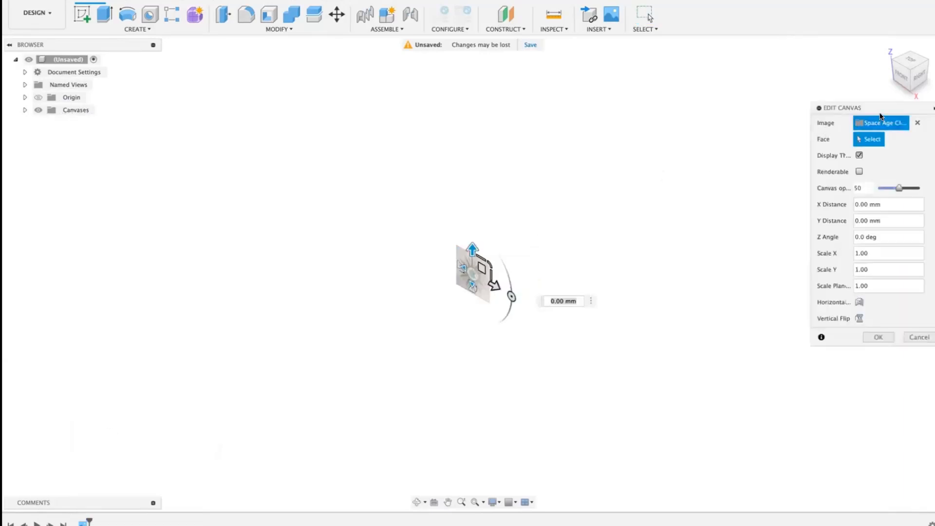
pyautogui.moveTo(890, 108); pyautogui.dragTo(702, 107)
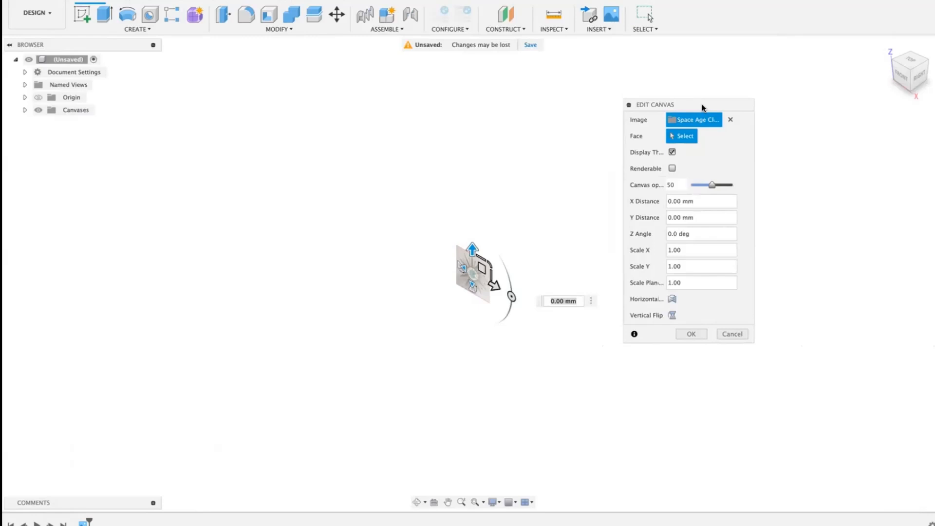
pyautogui.click(732, 333)
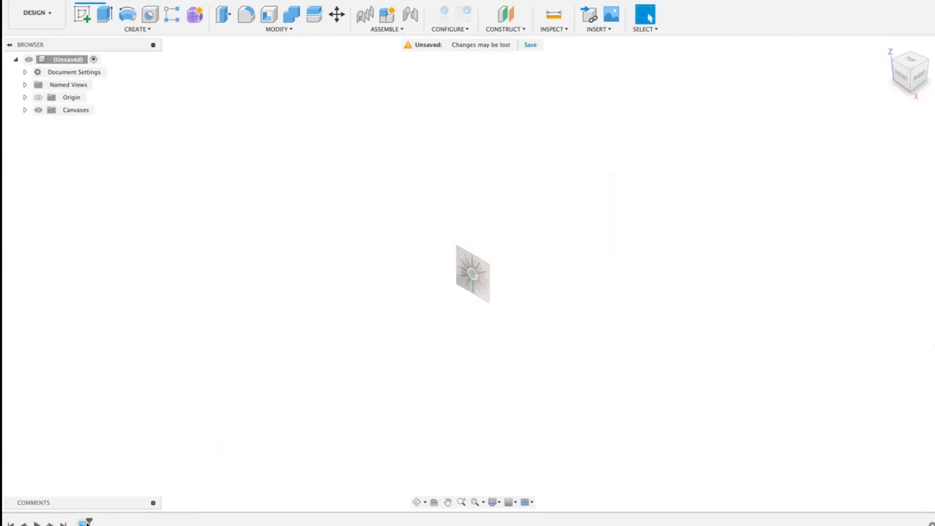
# Delete the Space Age Clock canvas from the design
pyautogui.rightClick(84, 522)
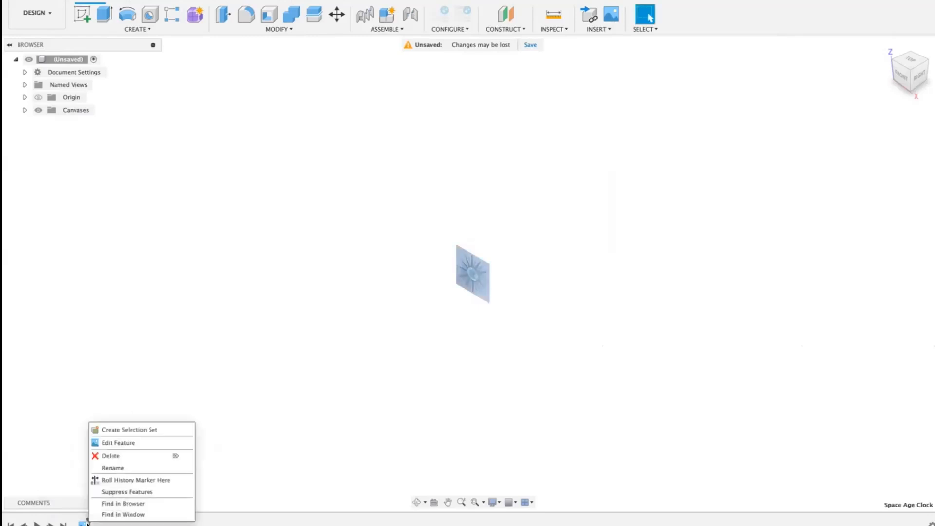
pyautogui.click(131, 455)
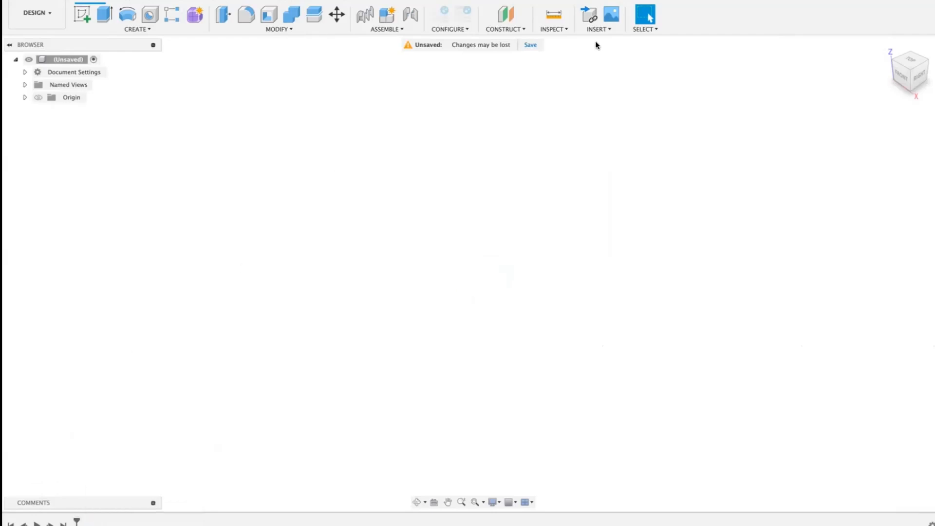
# Insert the Space Age Clock image from the Desktop as a canvas on the XZ plane
pyautogui.click(607, 30)
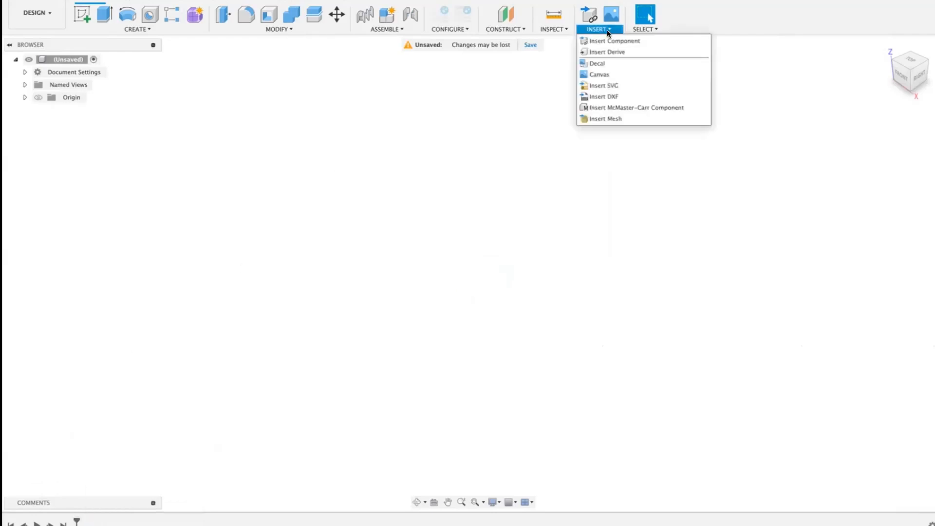
pyautogui.click(600, 73)
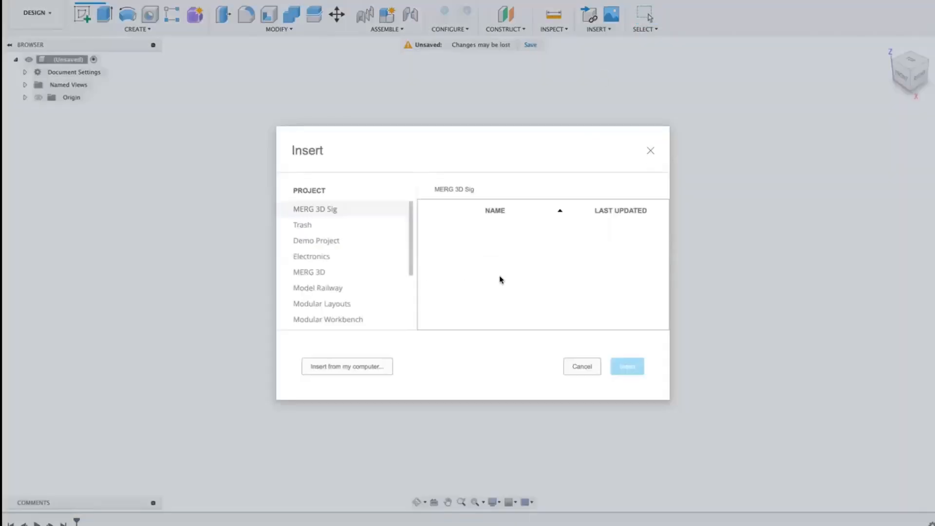
pyautogui.click(346, 366)
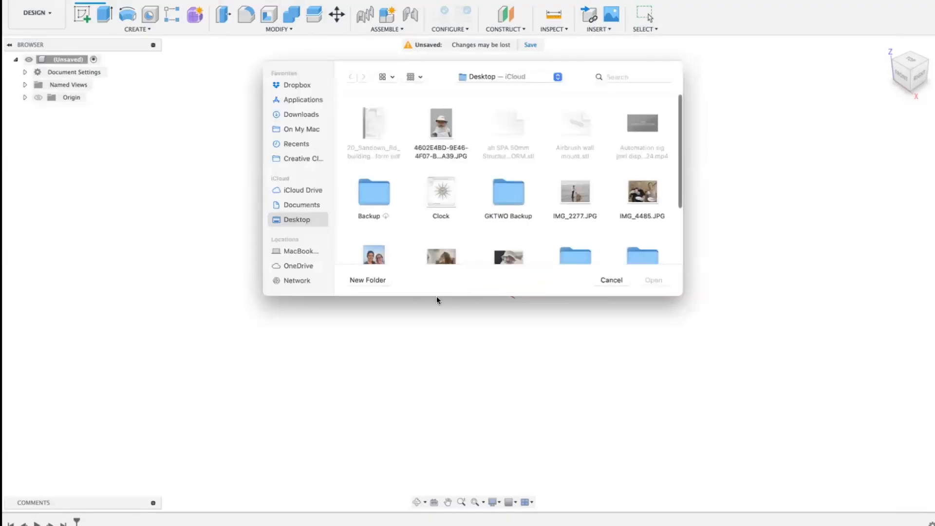
pyautogui.scroll(-5, 450, 239)
pyautogui.click(508, 215)
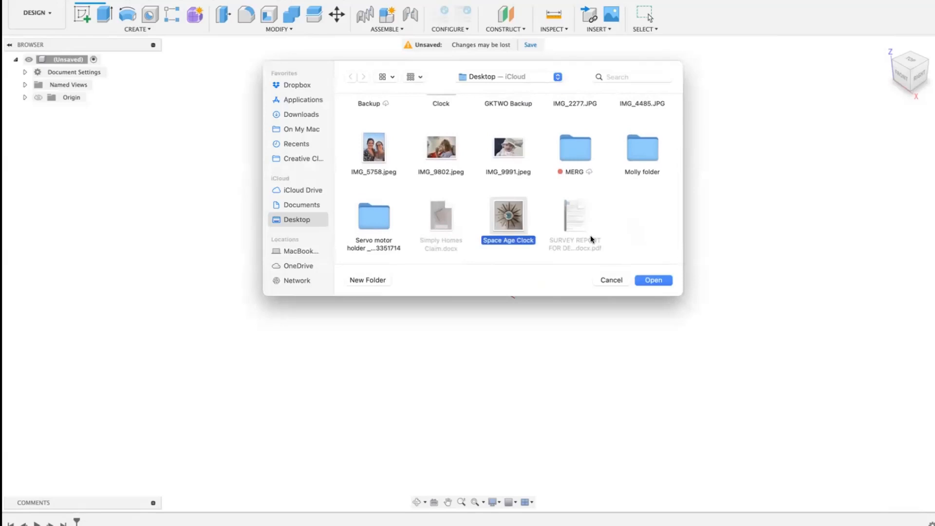
pyautogui.click(654, 281)
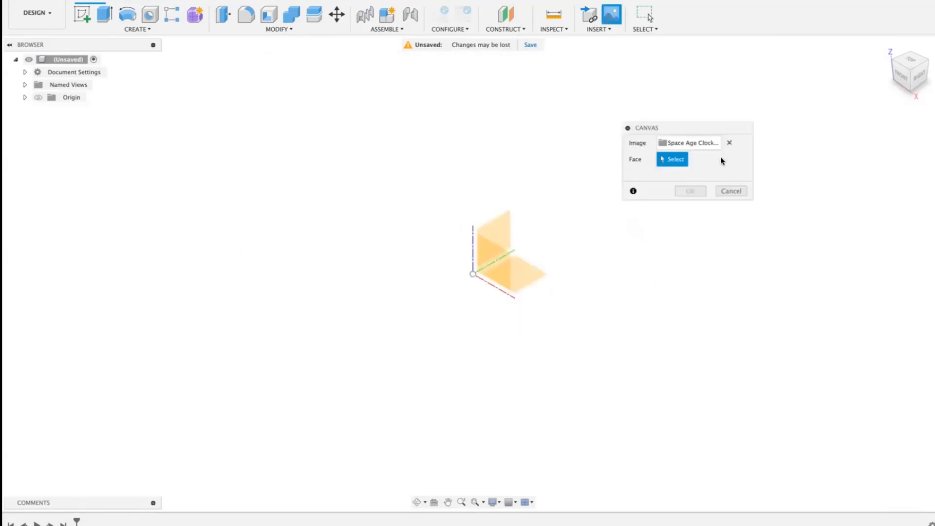
pyautogui.click(485, 267)
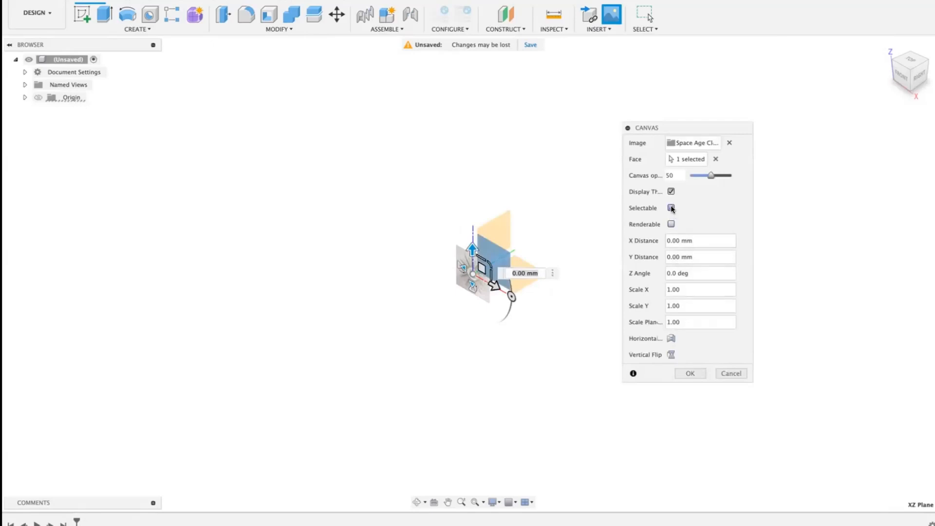
pyautogui.click(689, 371)
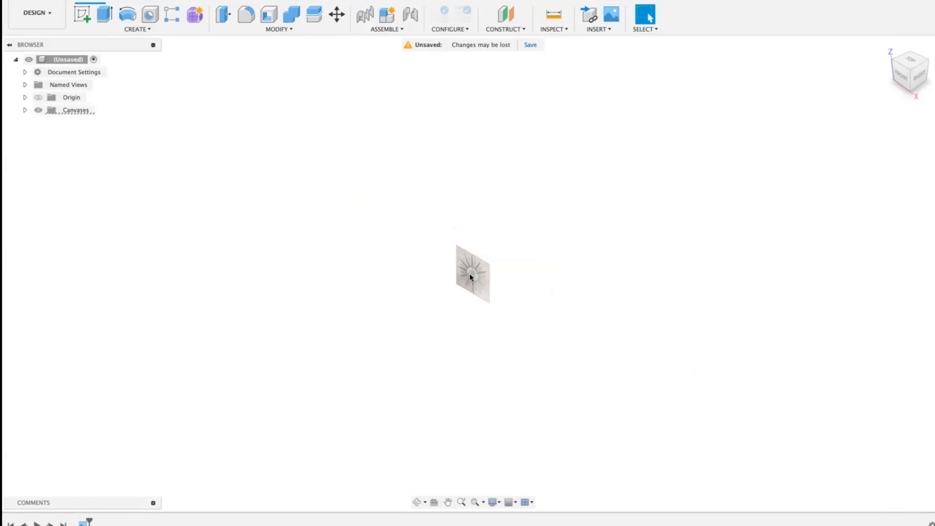
# Edit the Space Age Clock canvas, flipping it horizontally so the numerals read correctly and setting its opacity to 30
pyautogui.click(24, 109)
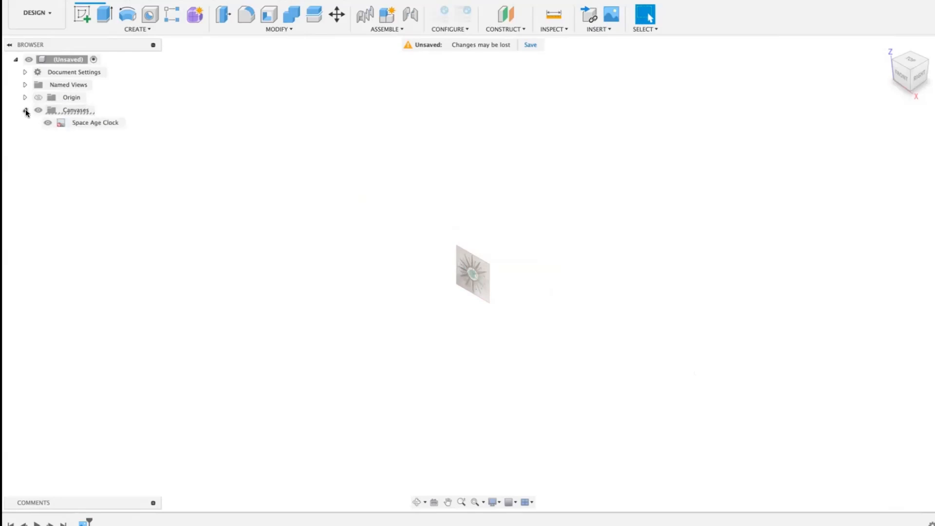
pyautogui.click(84, 121)
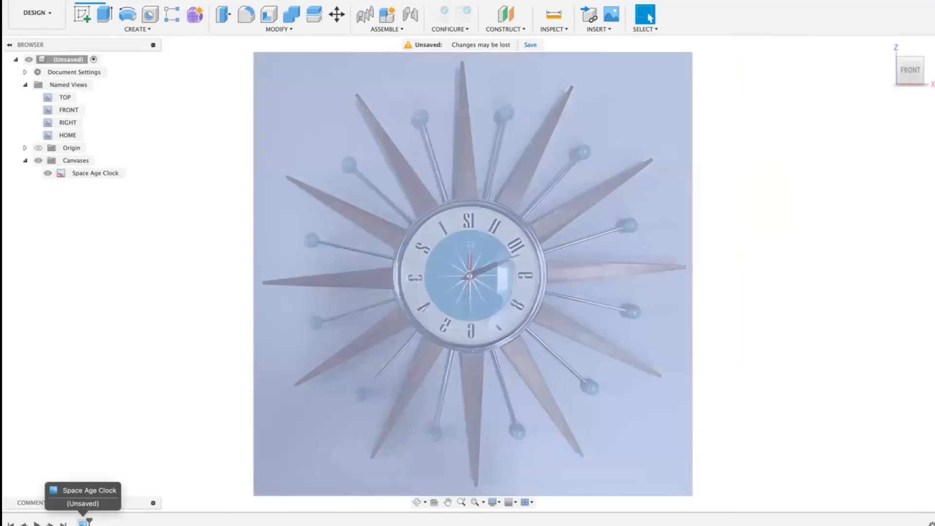
pyautogui.rightClick(83, 521)
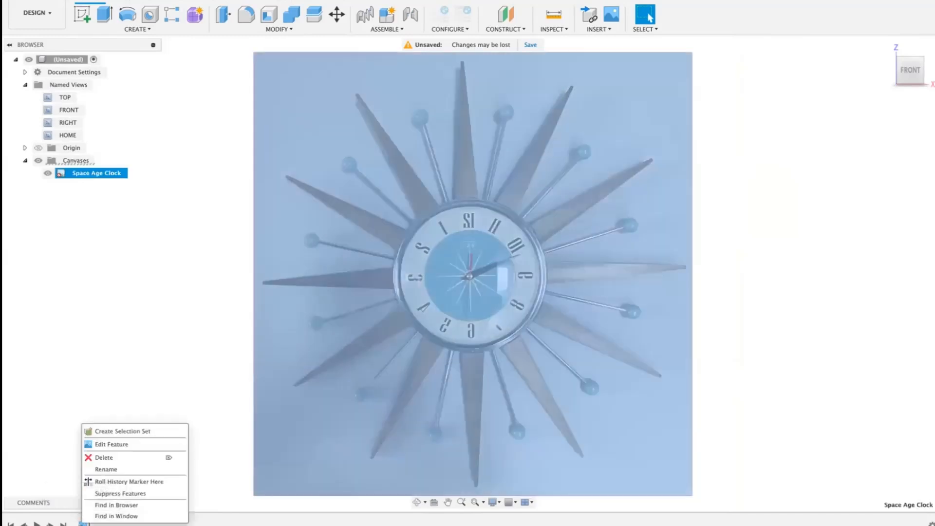
pyautogui.click(117, 443)
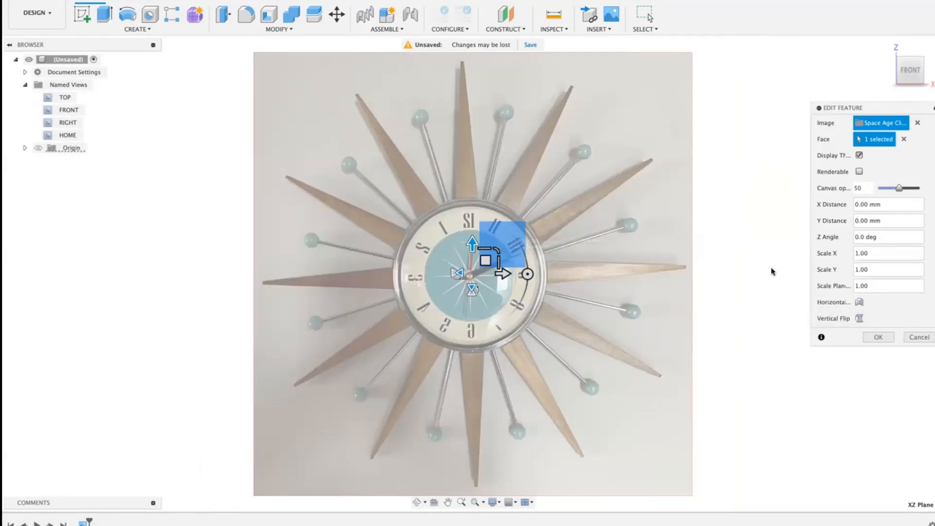
pyautogui.click(858, 318)
pyautogui.click(858, 318)
pyautogui.click(859, 302)
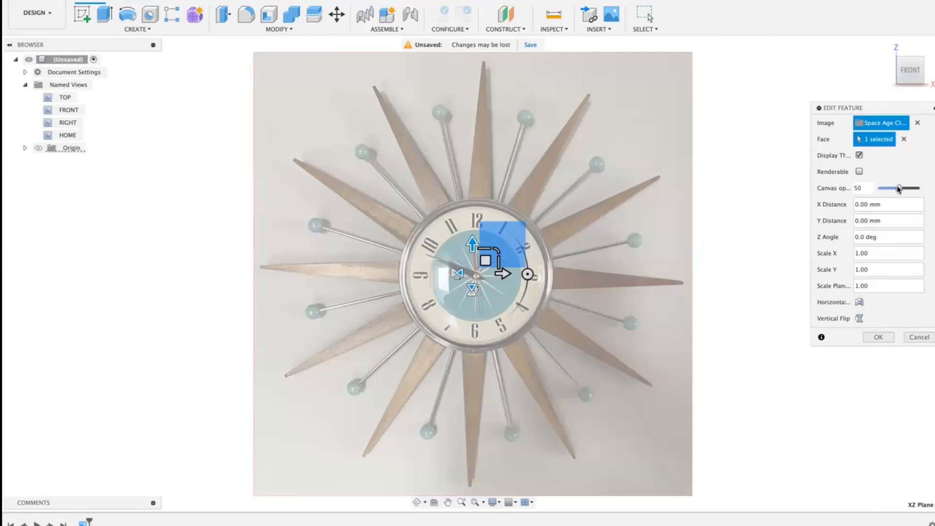
pyautogui.moveTo(898, 188)
pyautogui.mouseDown()
pyautogui.moveTo(875, 189)
pyautogui.moveTo(901, 188)
pyautogui.moveTo(875, 189)
pyautogui.moveTo(890, 192)
pyautogui.mouseUp()
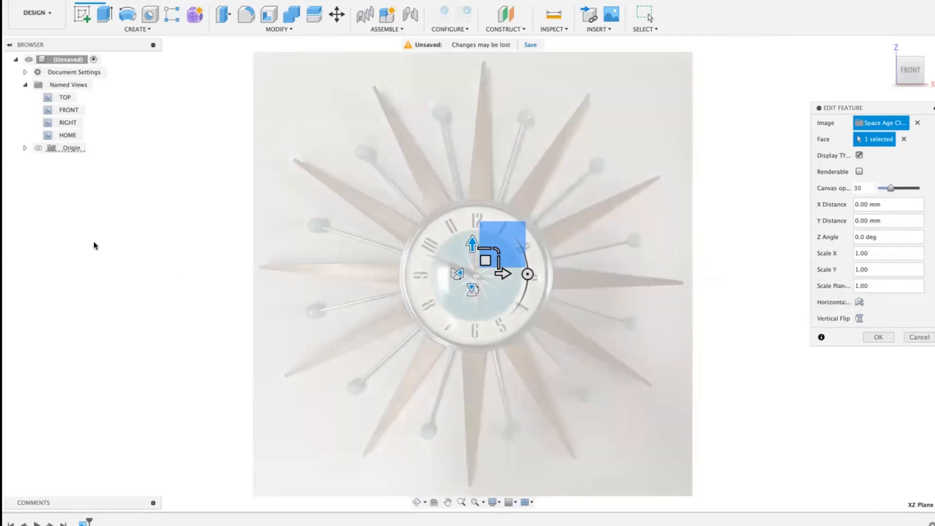
# Show the origin and move the canvas to about X 0.087 mm, Y -0.13 mm, aligning the clock's centre with the origin
pyautogui.click(39, 148)
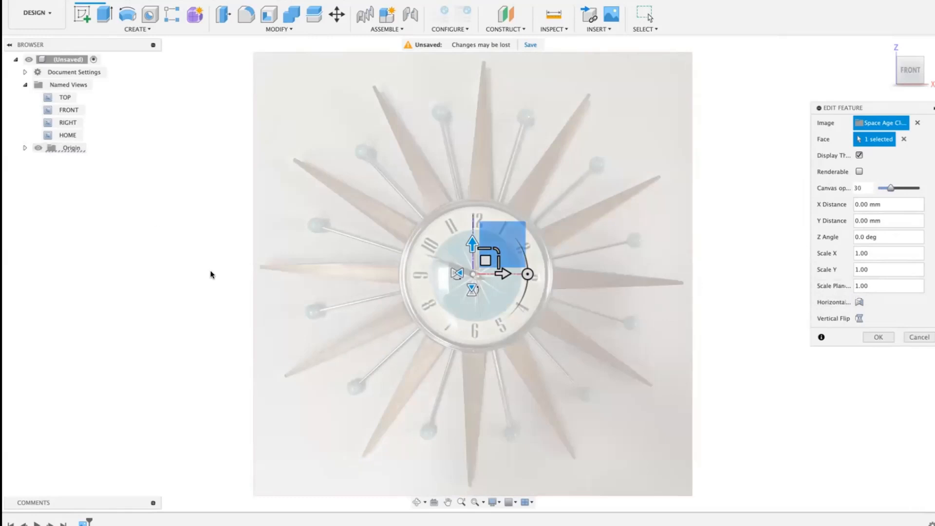
pyautogui.scroll(2, 362, 266)
pyautogui.scroll(5, 361, 266)
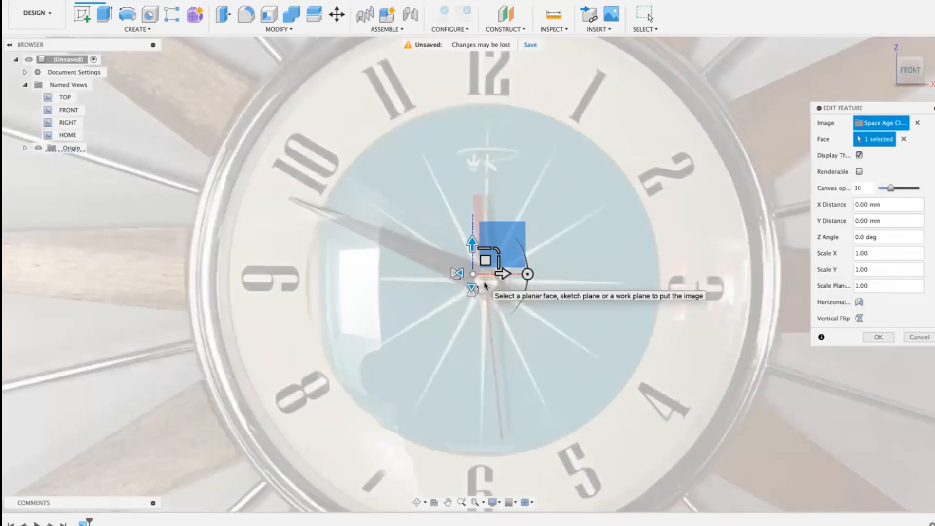
pyautogui.moveTo(485, 258); pyautogui.dragTo(472, 251)
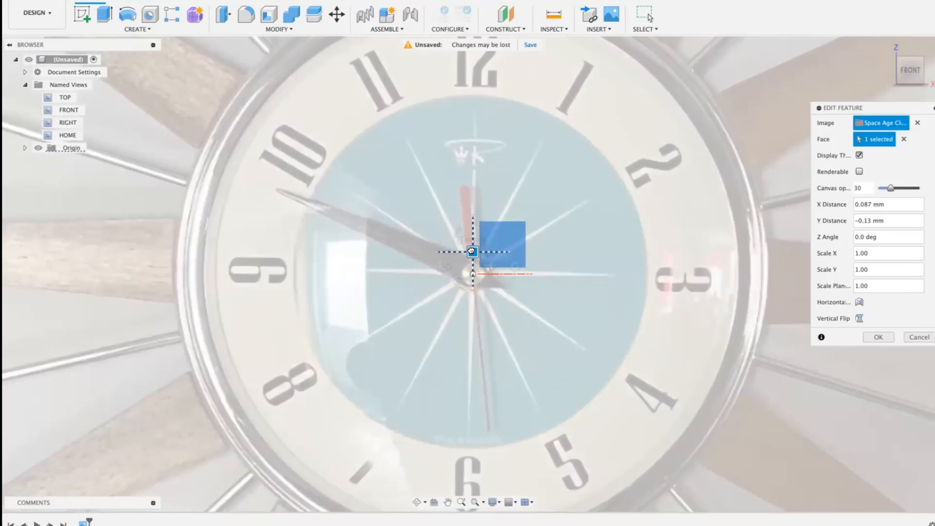
pyautogui.moveTo(471, 251); pyautogui.dragTo(471, 251)
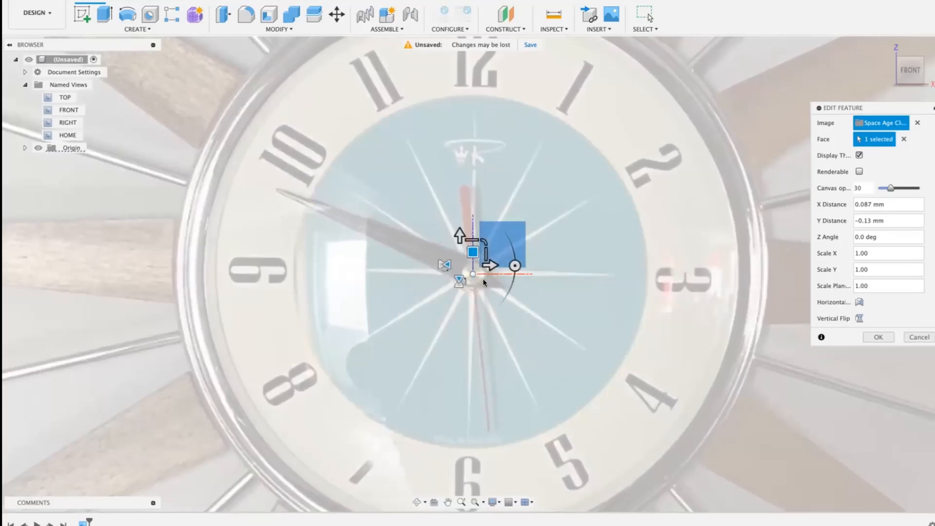
# Accept the canvas position and calibrate the Space Age Clock canvas, setting the distance between the dial's left and right edges to 12"
pyautogui.click(877, 337)
pyautogui.scroll(-10, 722, 241)
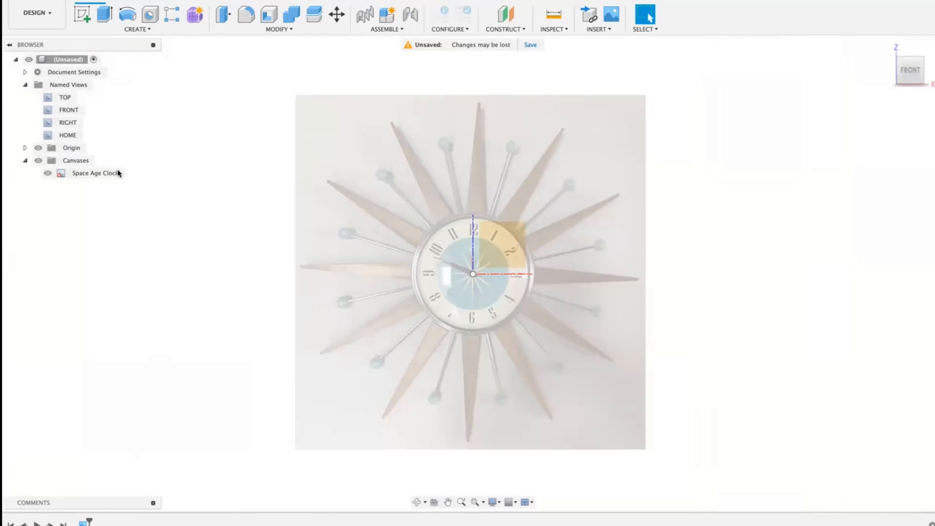
pyautogui.rightClick(105, 173)
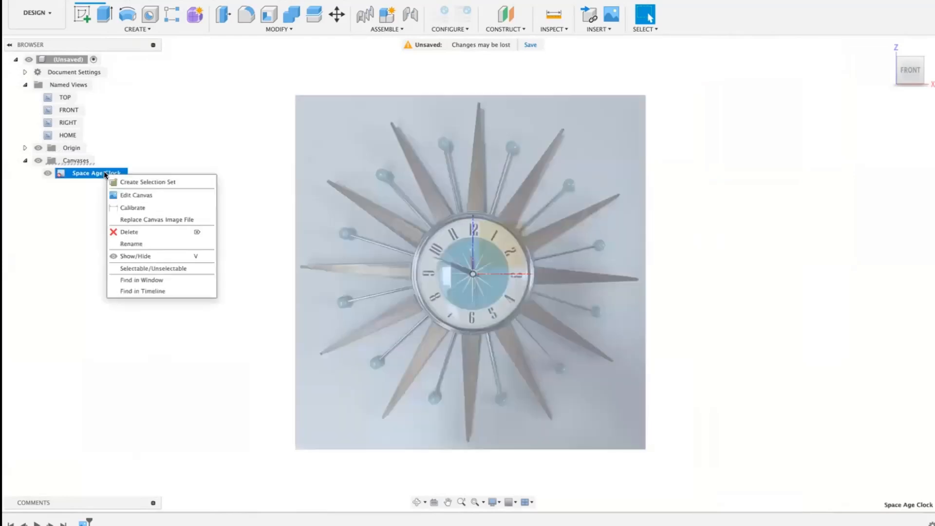
pyautogui.click(137, 208)
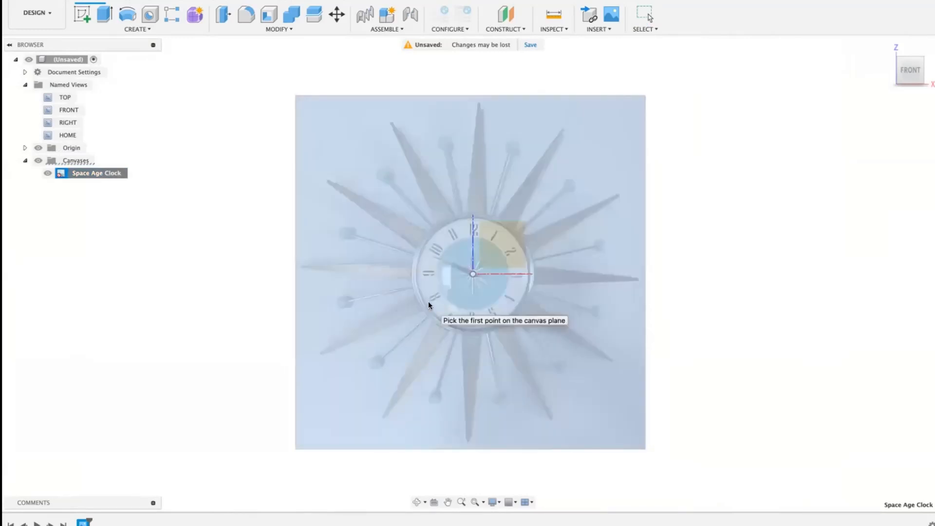
pyautogui.scroll(10, 428, 301)
pyautogui.scroll(10, 428, 302)
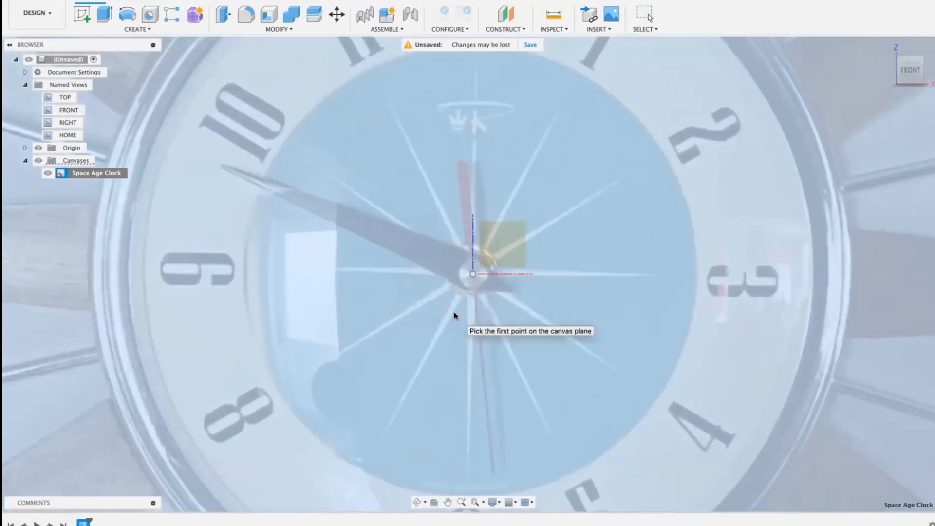
pyautogui.click(127, 267)
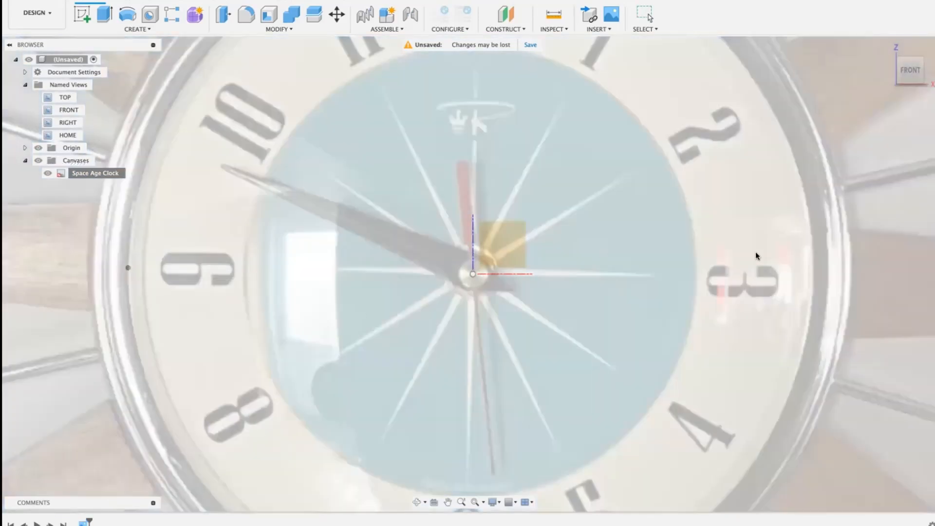
pyautogui.click(811, 281)
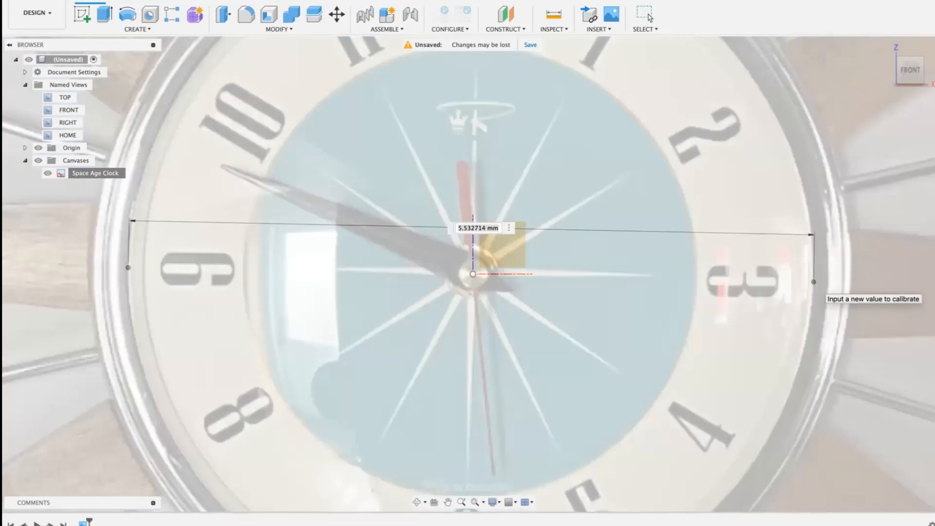
pyautogui.write('12"')
pyautogui.press('Return')
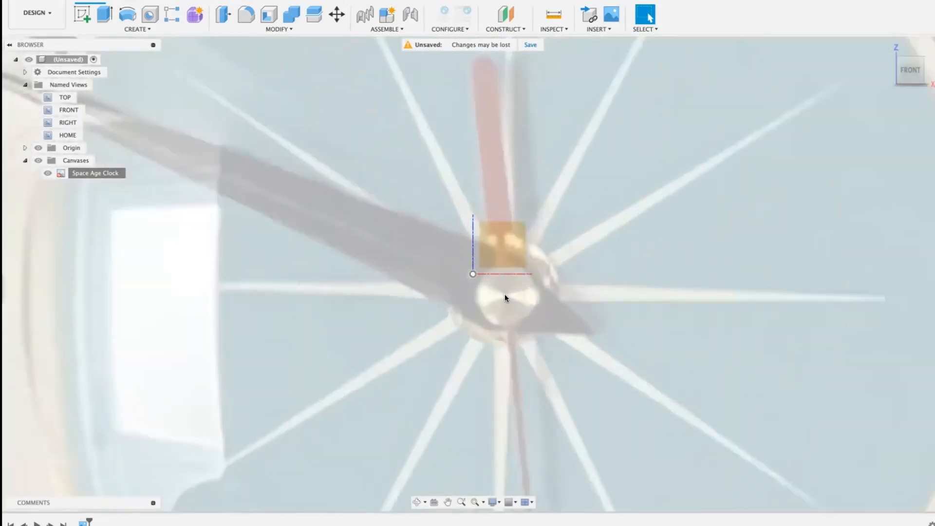
# Edit the Space Age Clock canvas and move it to about X 4.54 mm, Y -6.644 mm, aligning the clock's centre with the origin
pyautogui.rightClick(86, 169)
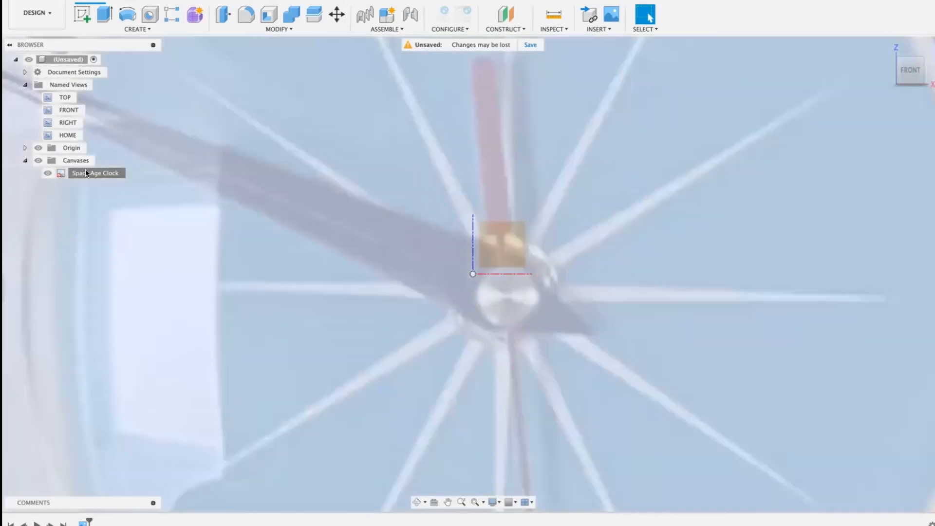
pyautogui.click(120, 191)
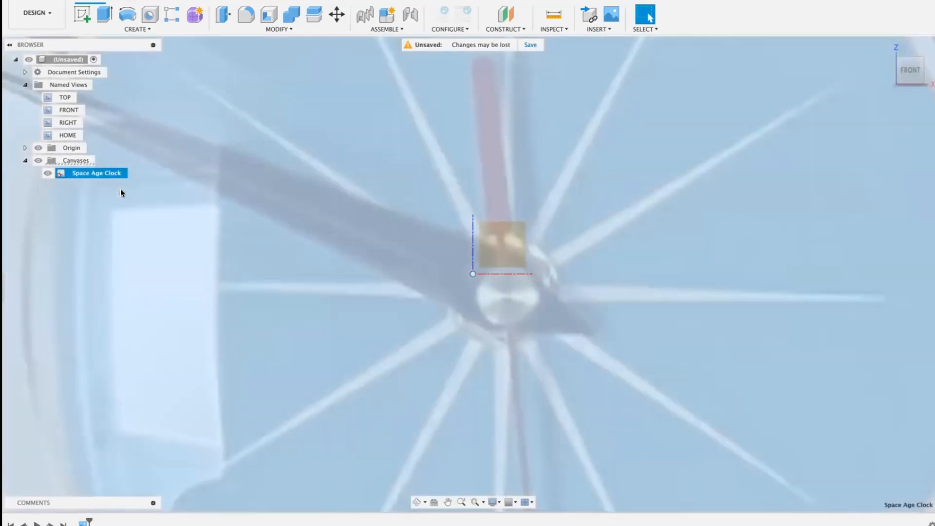
pyautogui.moveTo(484, 259); pyautogui.dragTo(453, 238)
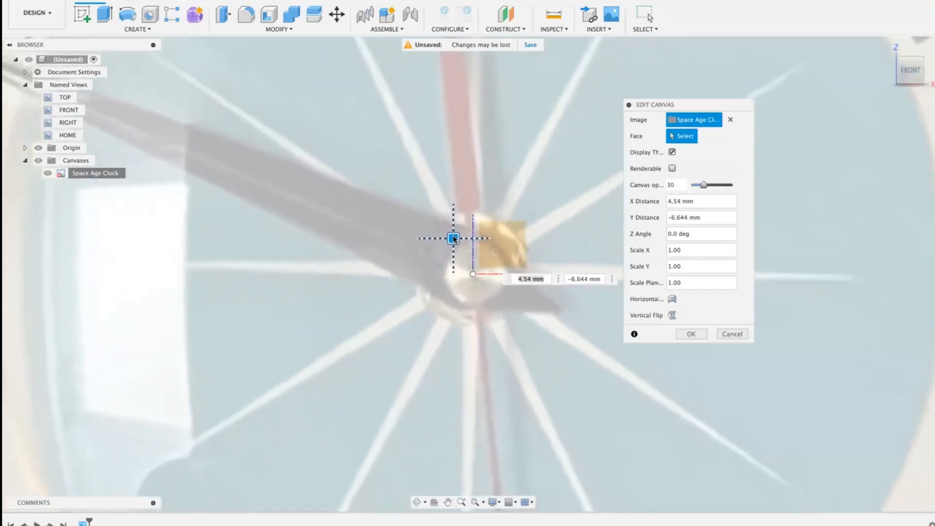
pyautogui.click(691, 334)
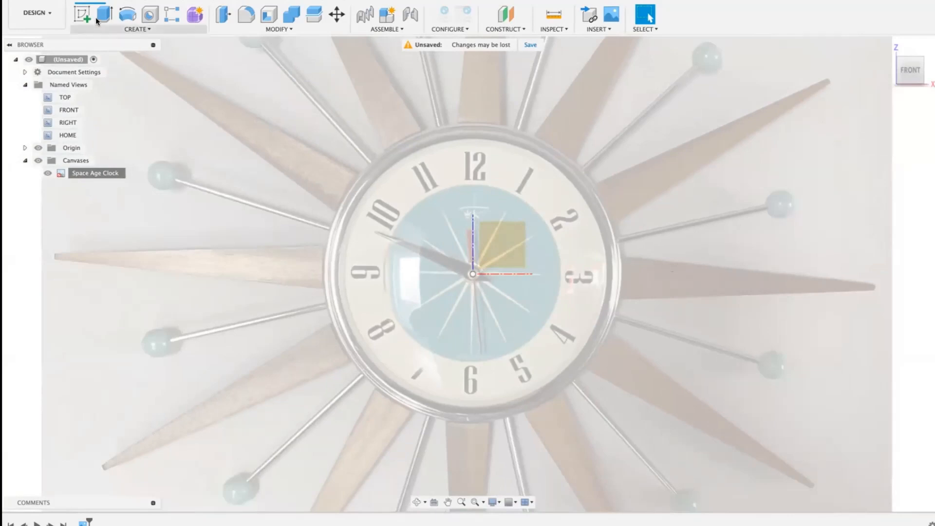
# Start a sketch on the XZ plane and draw a circle about 300.5 mm in diameter from the origin to the dial's edge
pyautogui.click(81, 16)
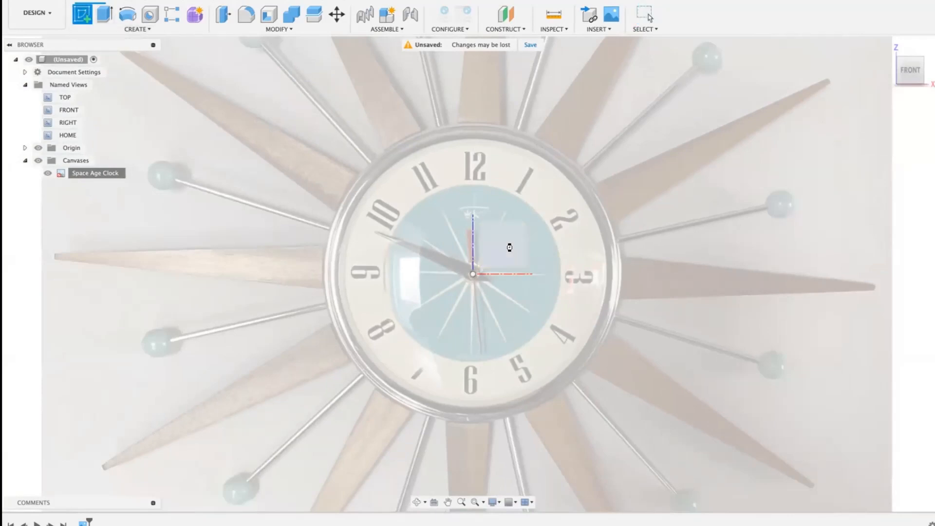
pyautogui.click(506, 246)
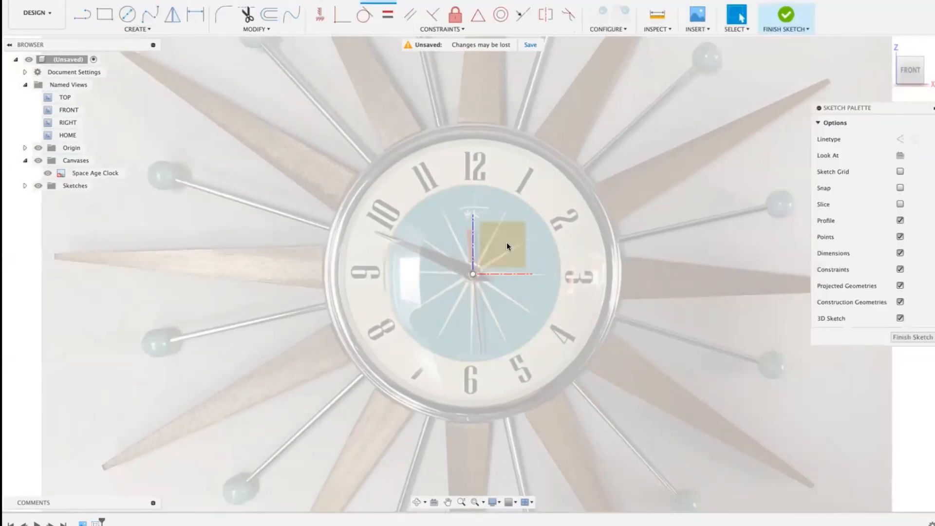
pyautogui.click(126, 15)
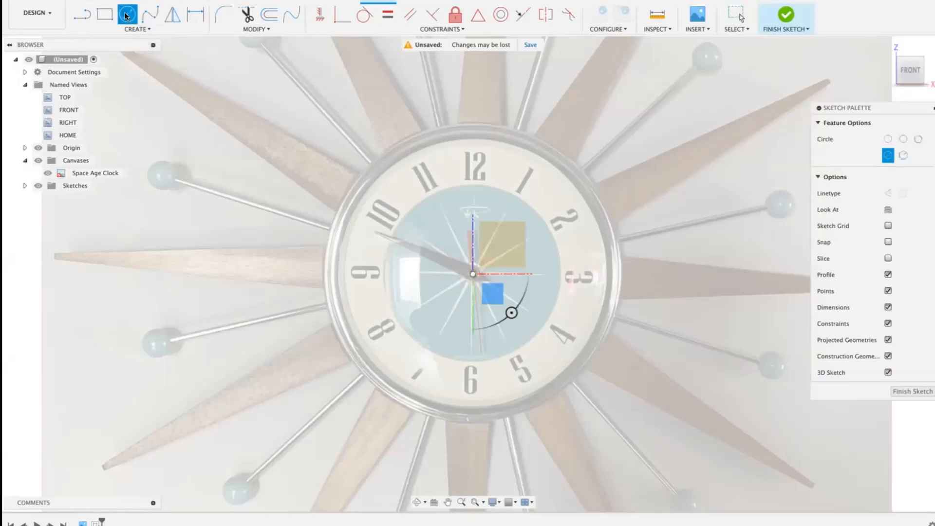
pyautogui.click(472, 273)
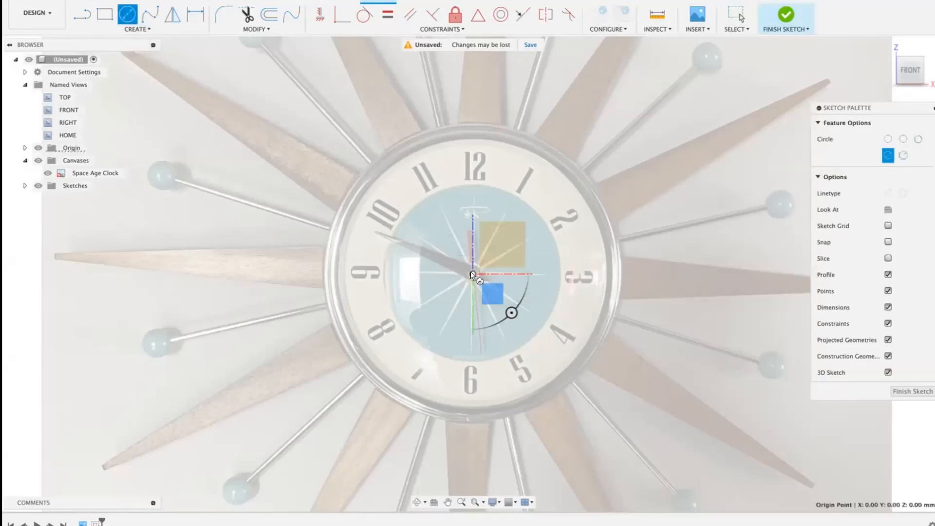
pyautogui.click(542, 159)
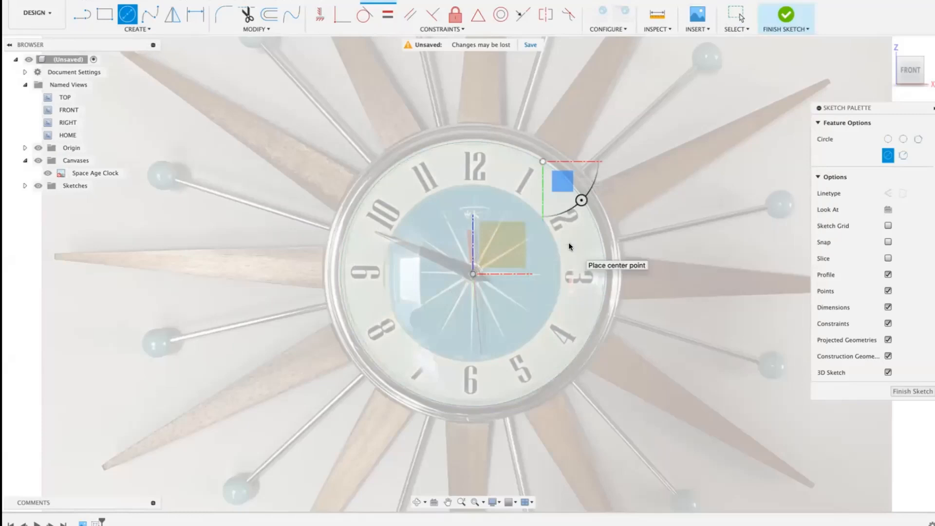
# Dimension the dial circle's diameter as 12" and finish the sketch
pyautogui.press('d')
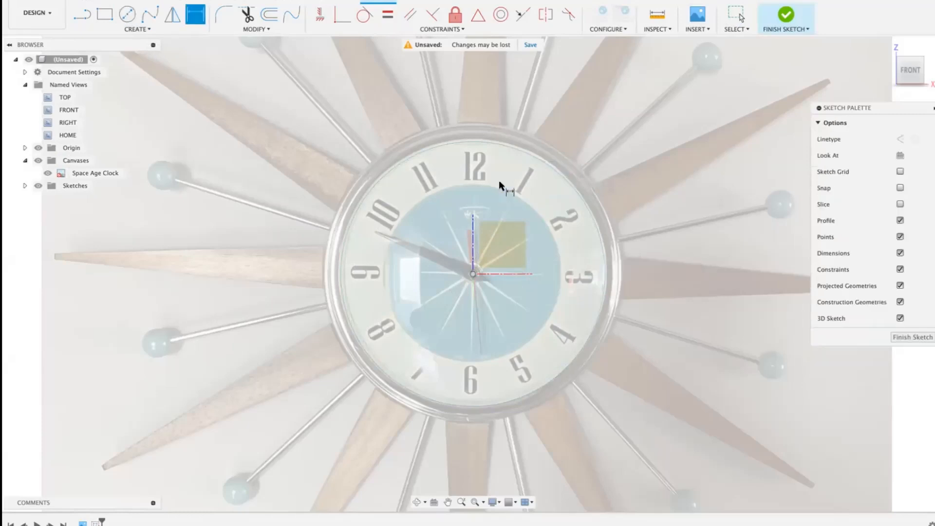
pyautogui.click(504, 144)
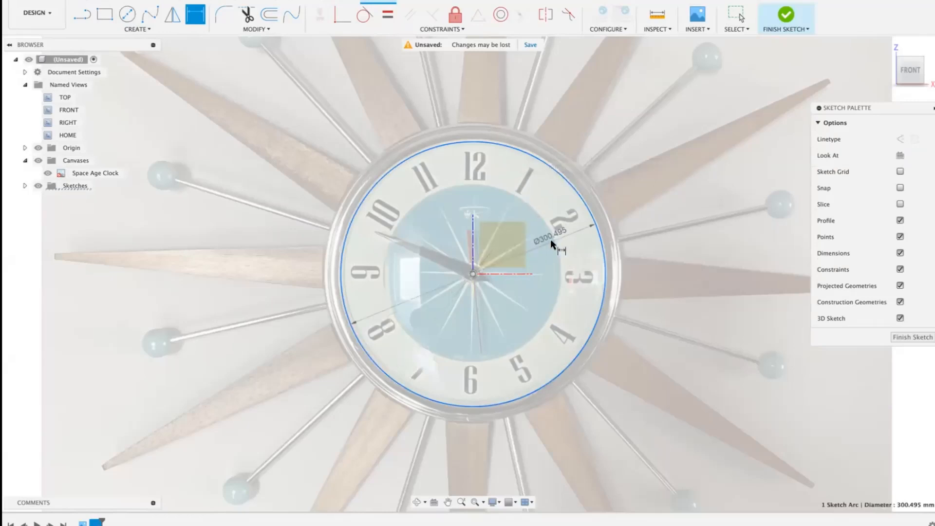
pyautogui.click(544, 249)
pyautogui.write('12')
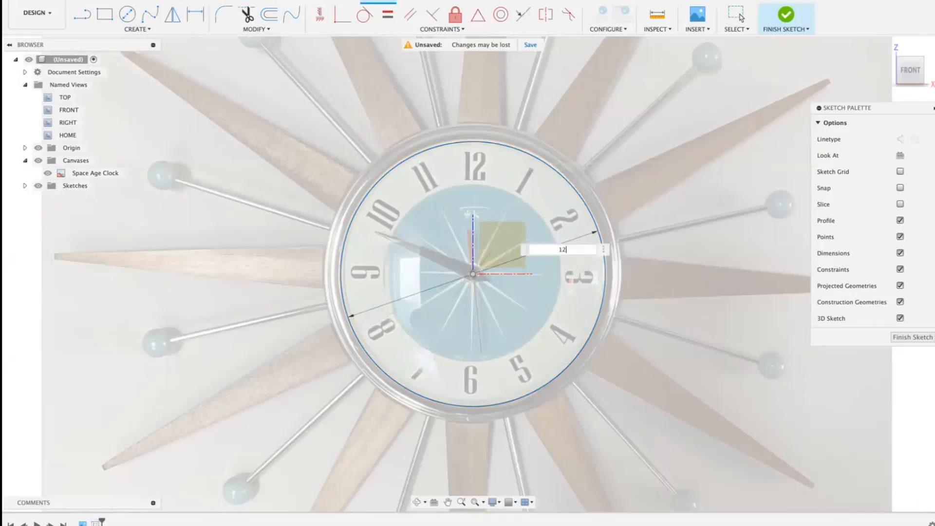
pyautogui.write('"')
pyautogui.press('Return')
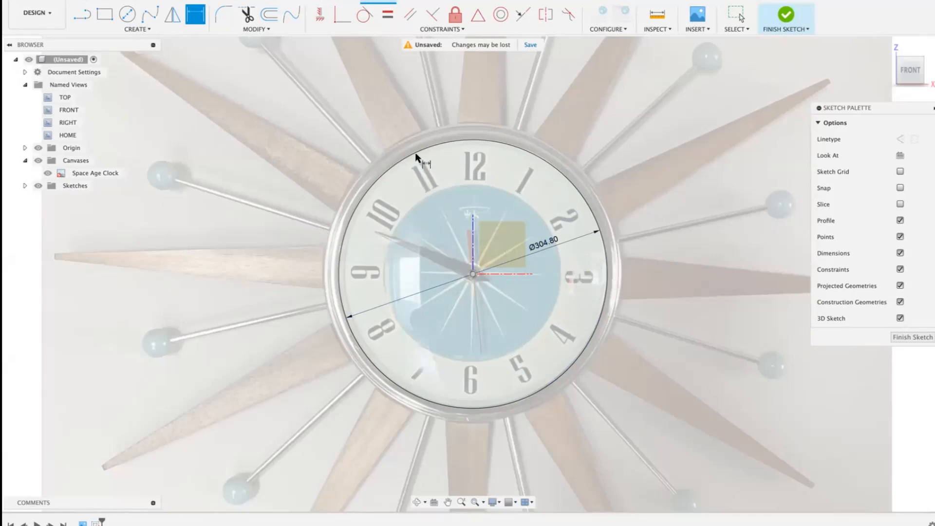
pyautogui.click(94, 171)
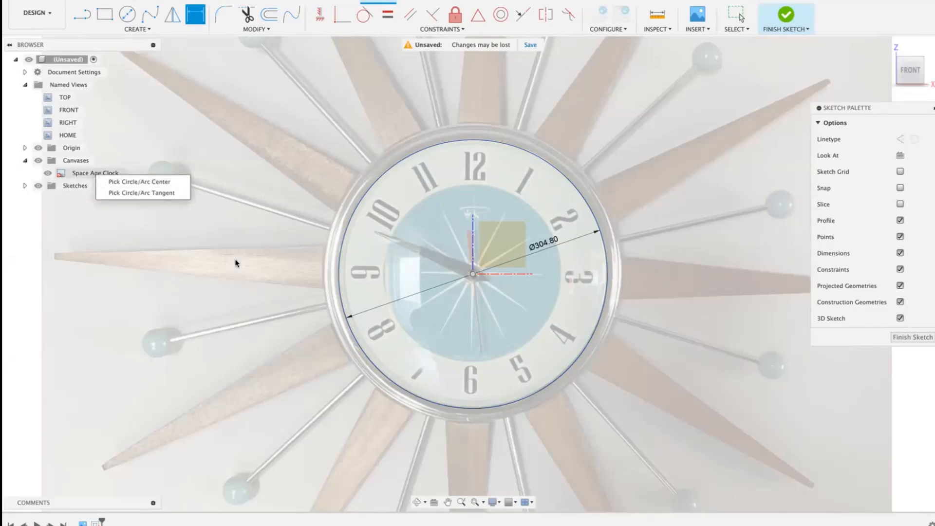
pyautogui.click(908, 330)
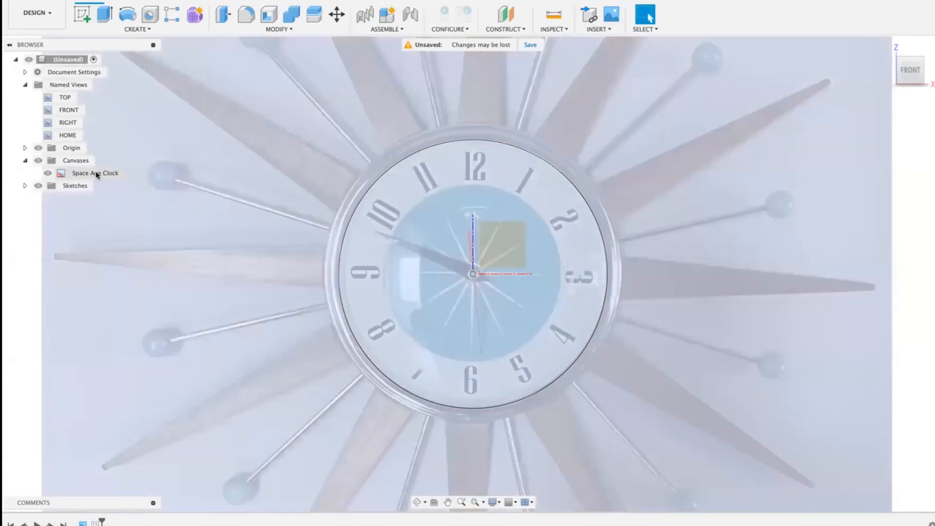
# Edit the Space Age Clock canvas and lower its opacity to 5
pyautogui.rightClick(96, 174)
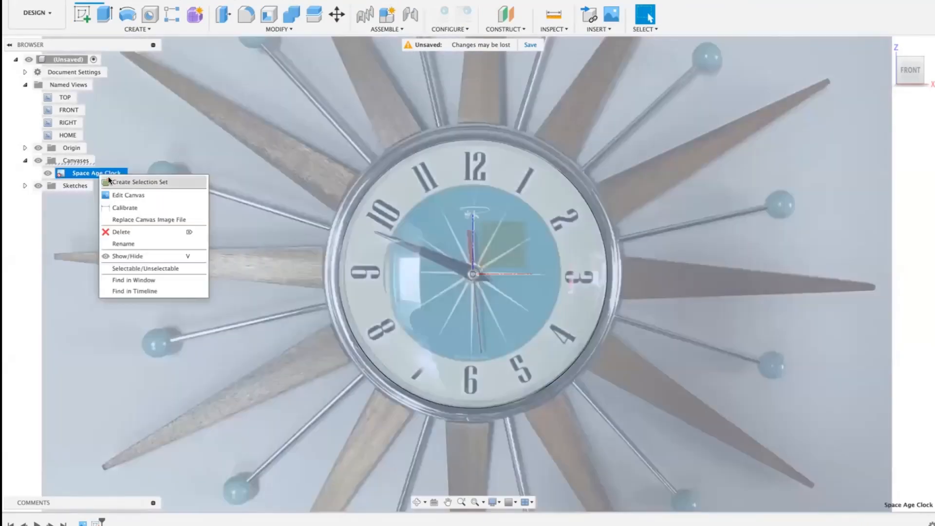
pyautogui.click(137, 196)
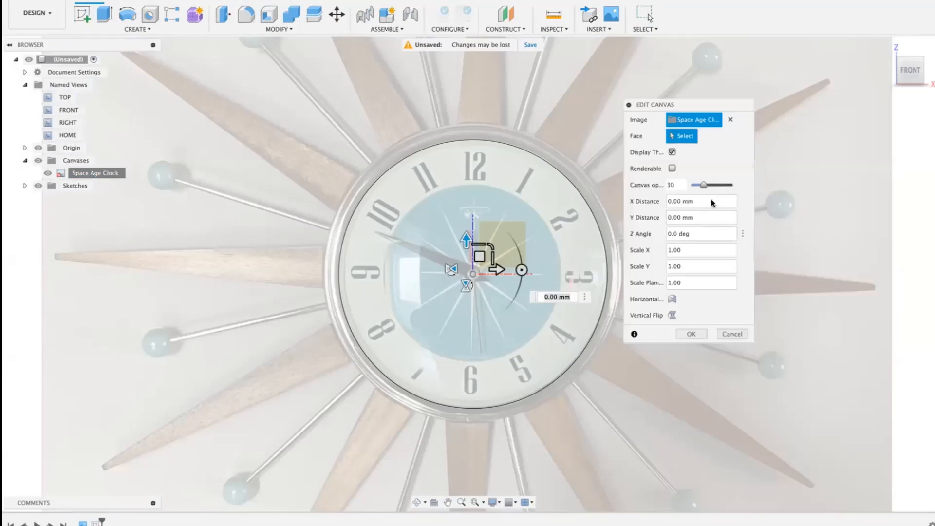
pyautogui.moveTo(703, 185); pyautogui.dragTo(692, 184)
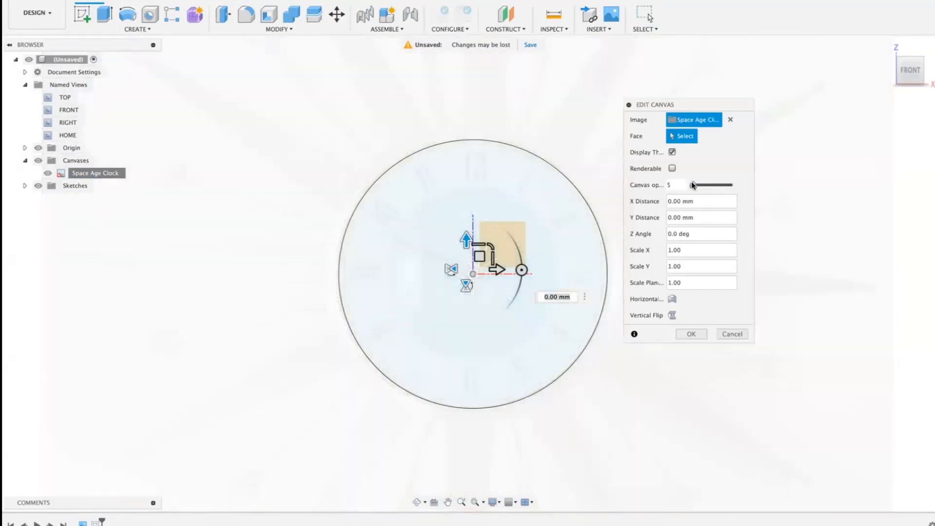
pyautogui.click(691, 333)
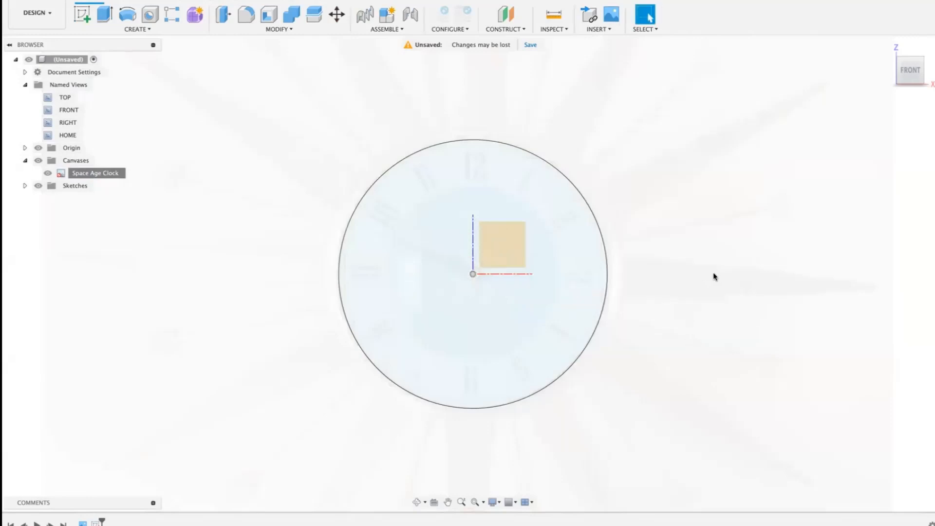
pyautogui.scroll(-3, 700, 273)
pyautogui.scroll(-2, 626, 331)
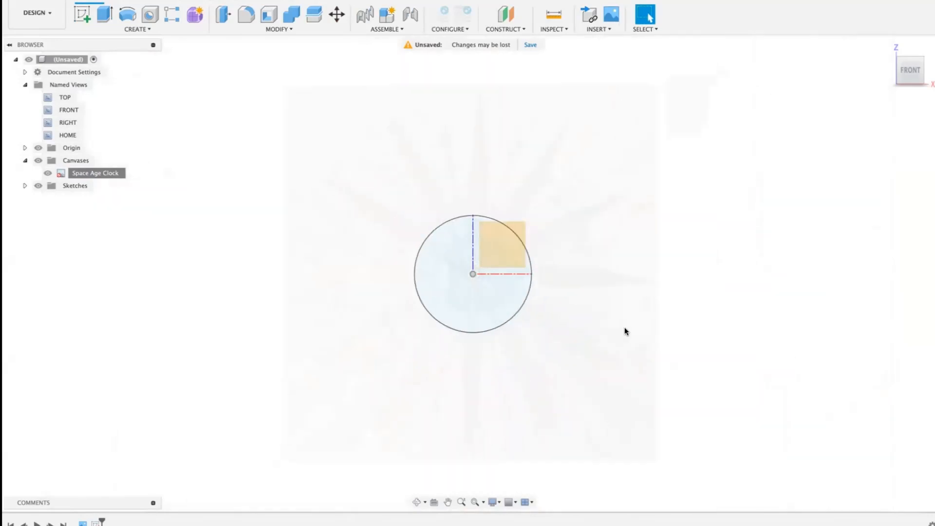